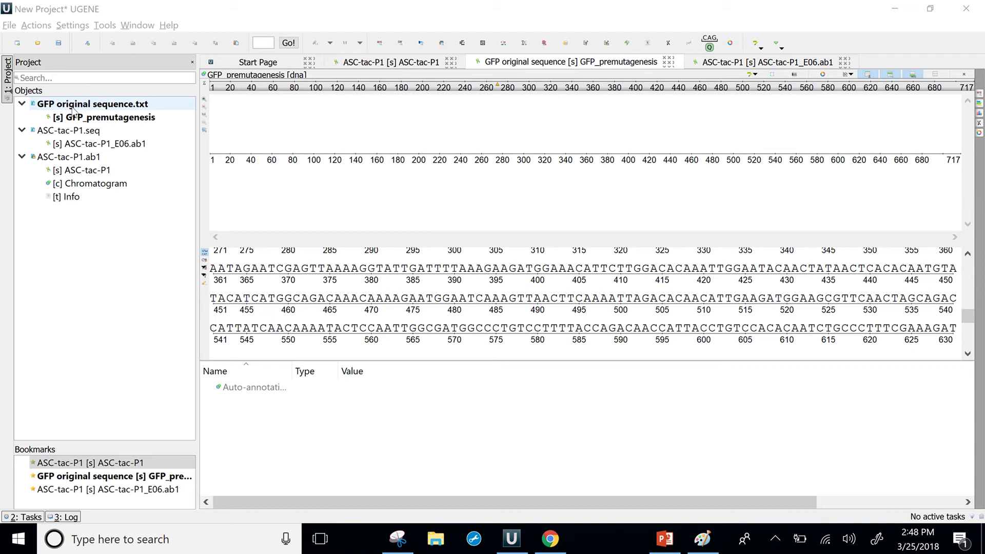
# Look over the File menu without opening anything, then scroll through the GFP_premutagenesis sequence
pyautogui.click(9, 26)
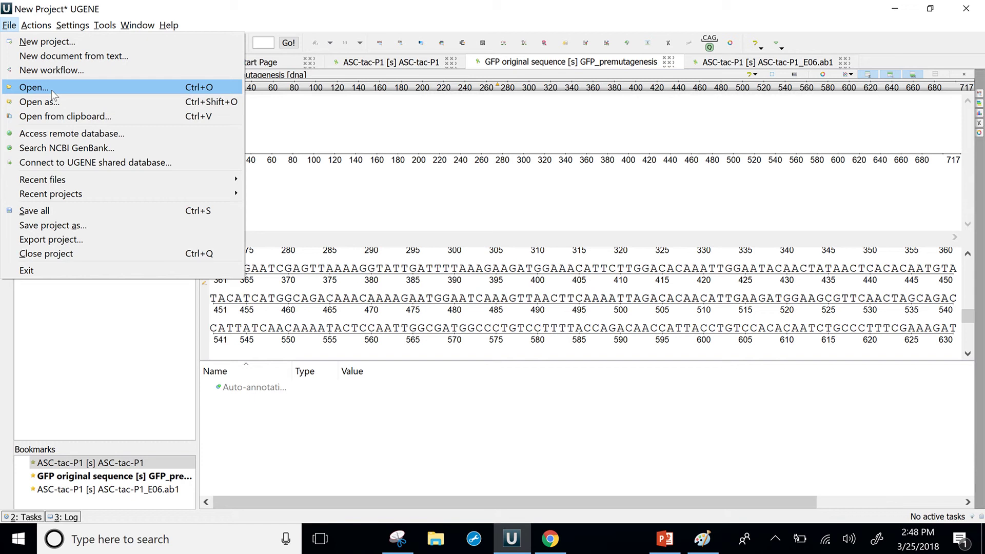
pyautogui.click(71, 336)
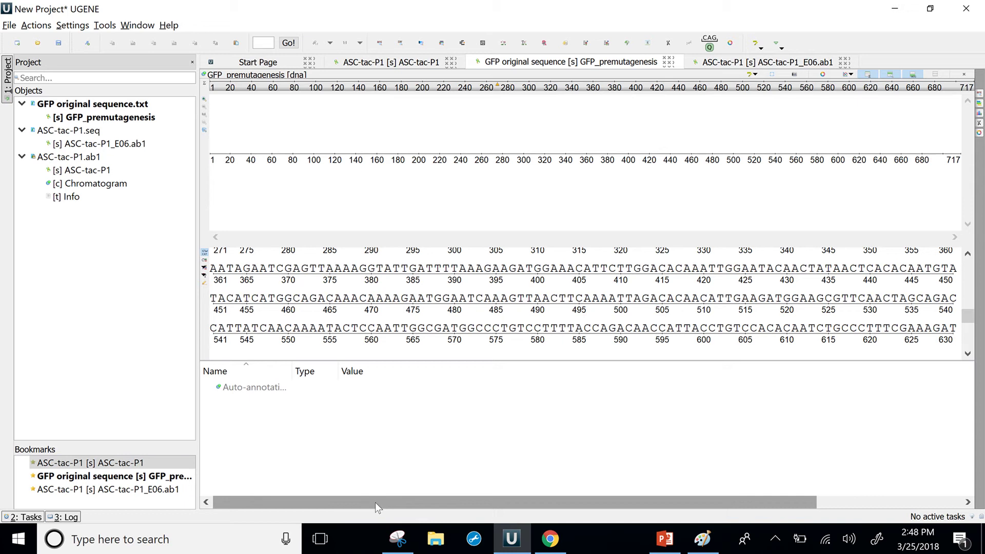
pyautogui.moveTo(971, 317); pyautogui.dragTo(969, 266)
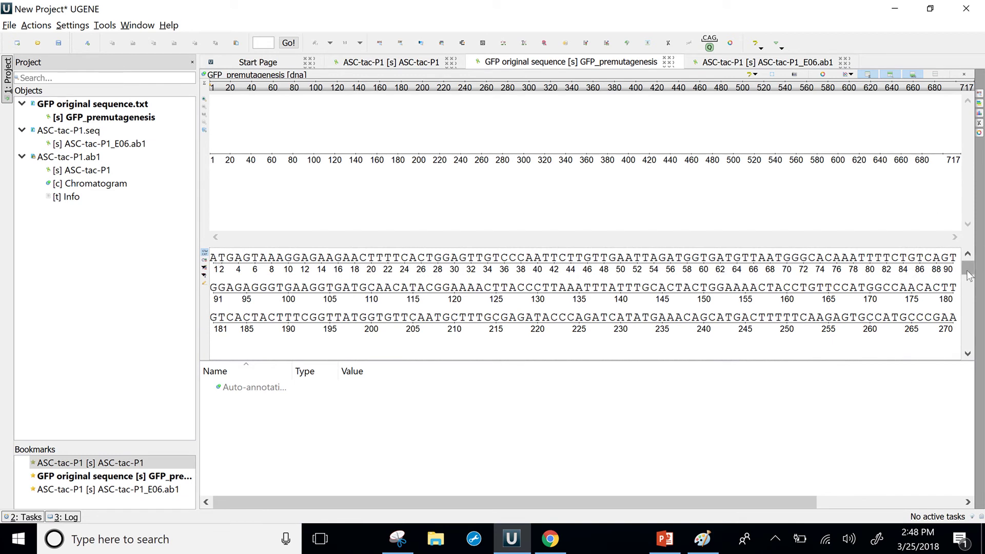
pyautogui.moveTo(968, 275); pyautogui.dragTo(968, 355)
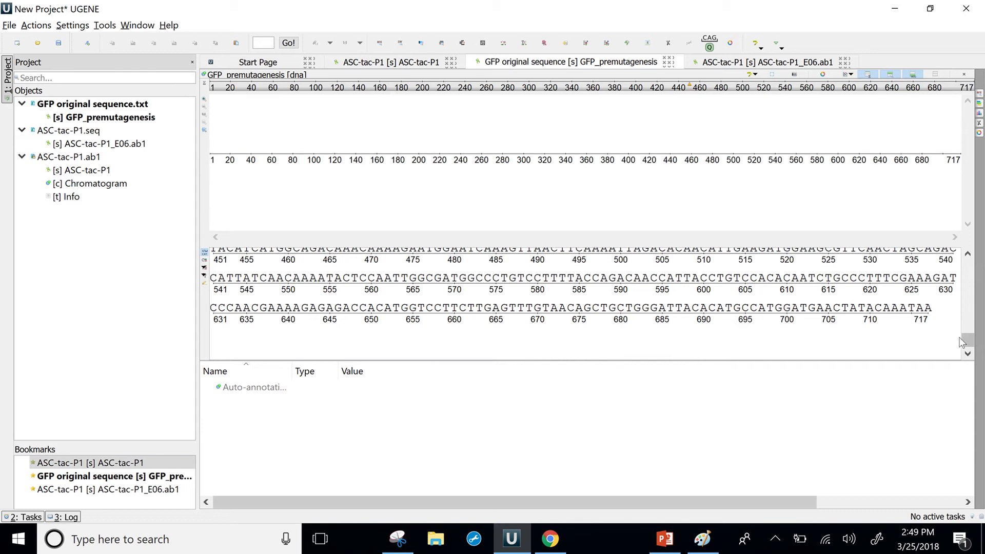
pyautogui.moveTo(968, 343); pyautogui.dragTo(972, 229)
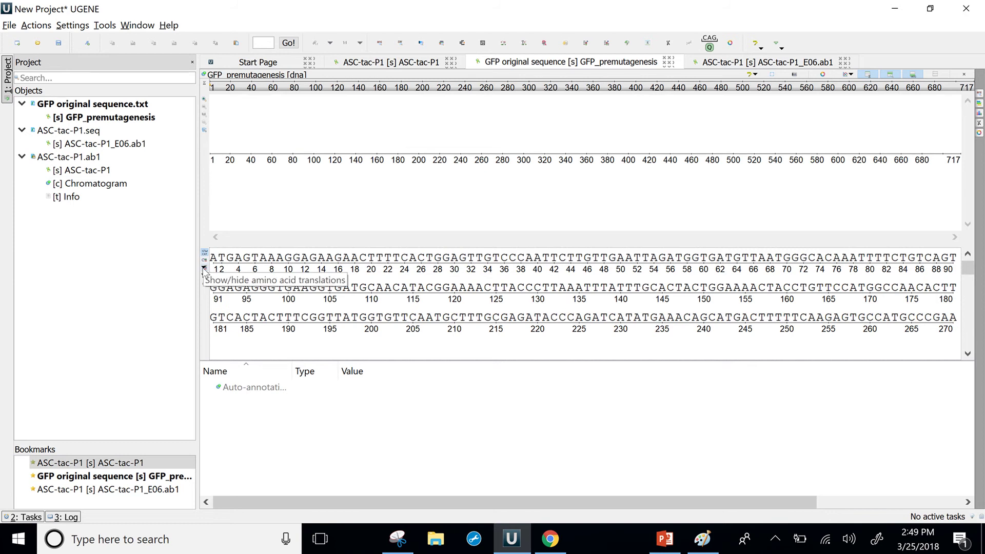
# Show only the frame +1 amino acid translation above the bases and scroll through it
pyautogui.click(204, 269)
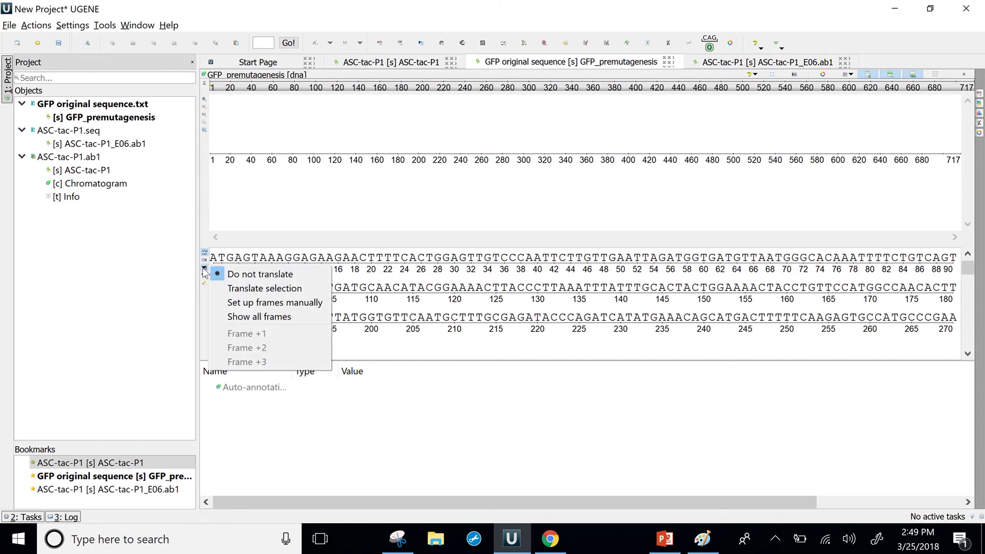
pyautogui.click(215, 304)
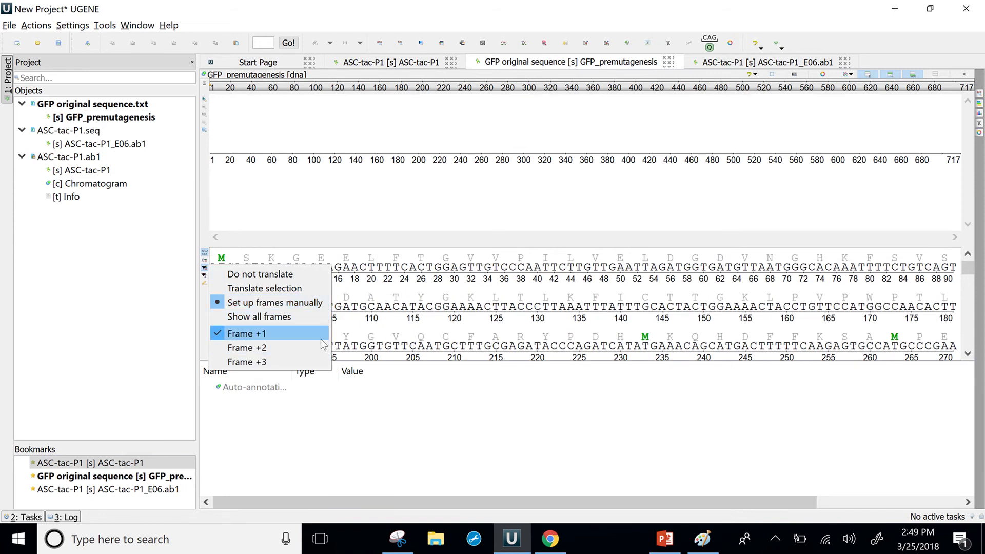
pyautogui.click(403, 456)
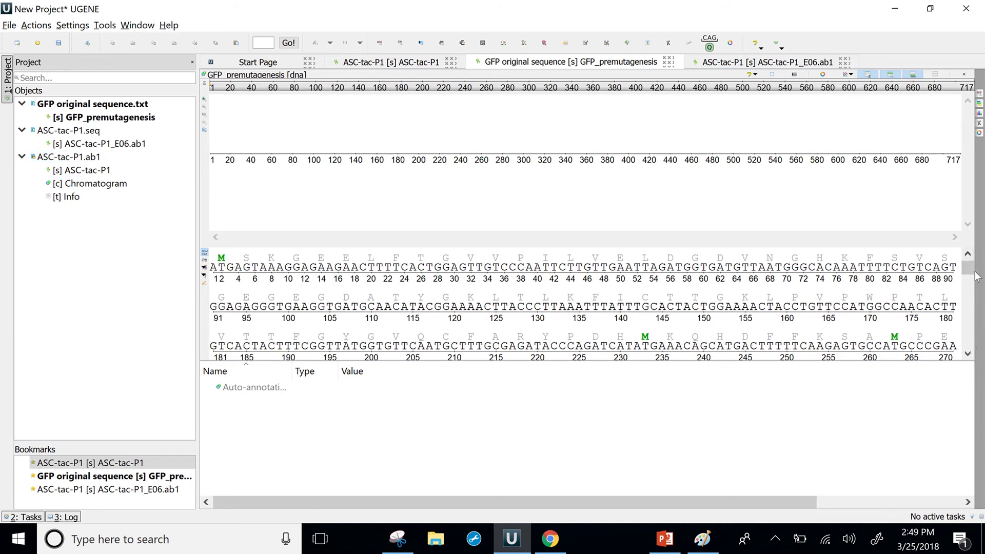
pyautogui.moveTo(971, 272); pyautogui.dragTo(969, 349)
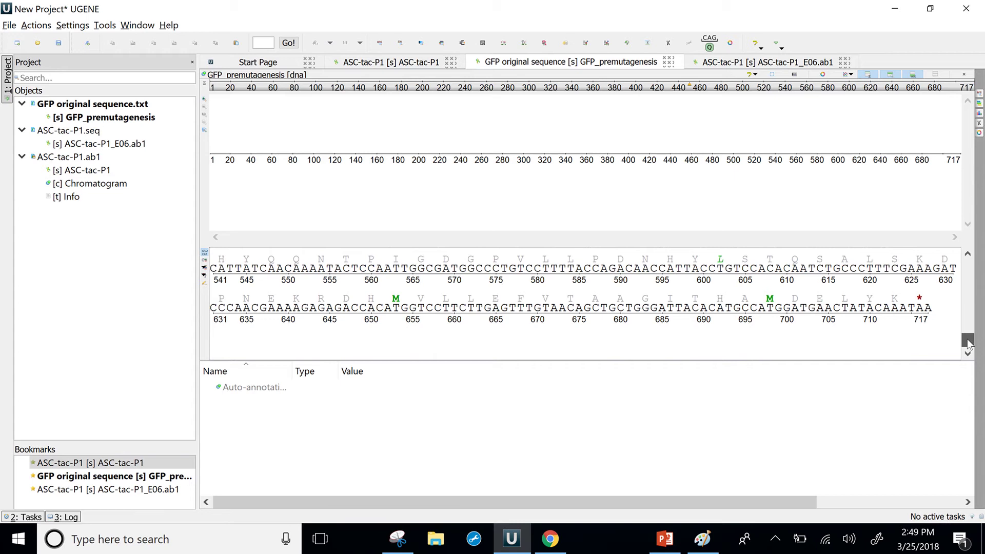
pyautogui.moveTo(969, 343); pyautogui.dragTo(973, 259)
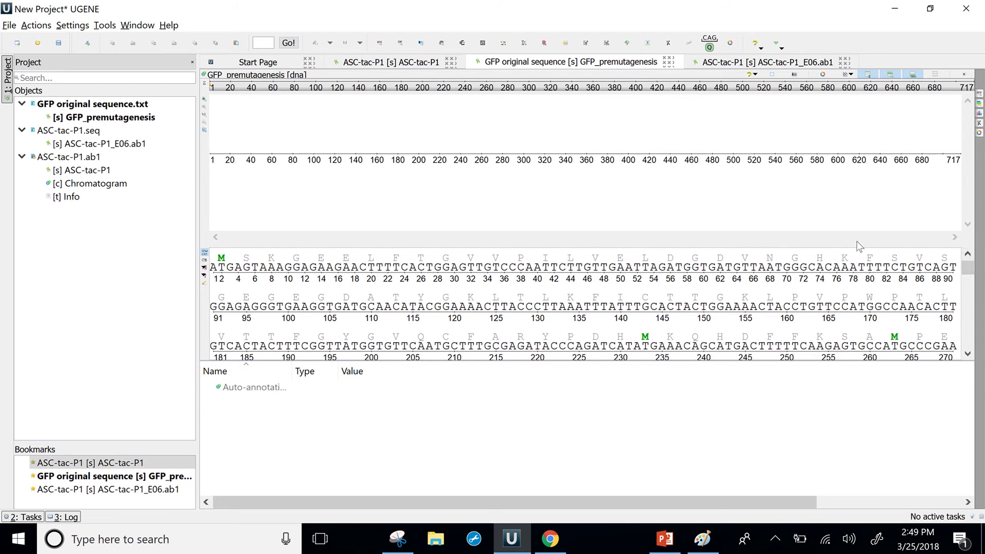
# Expand ASC-tac-P1.ab1 and open its Chromatogram object in a view
pyautogui.doubleClick(51, 157)
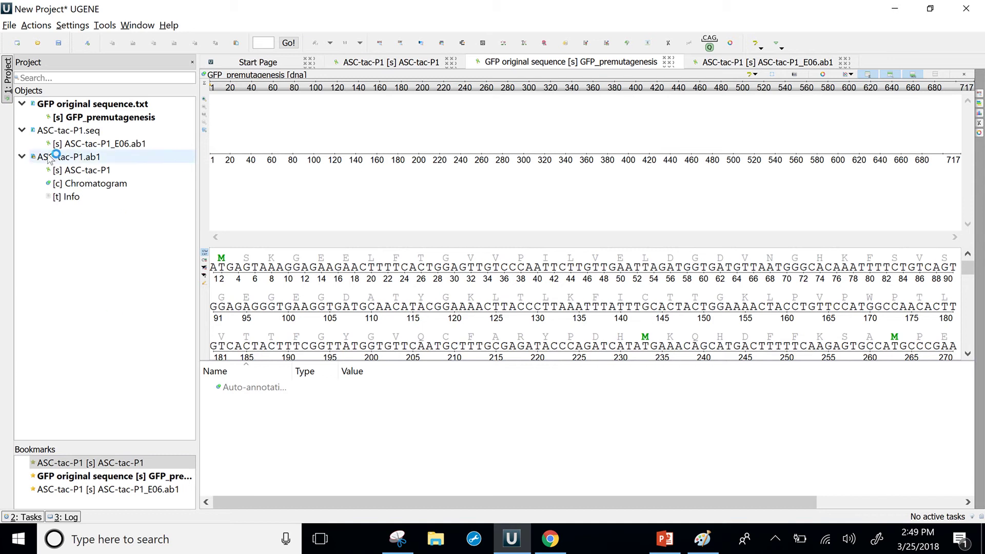
pyautogui.click(100, 184)
pyautogui.doubleClick(98, 186)
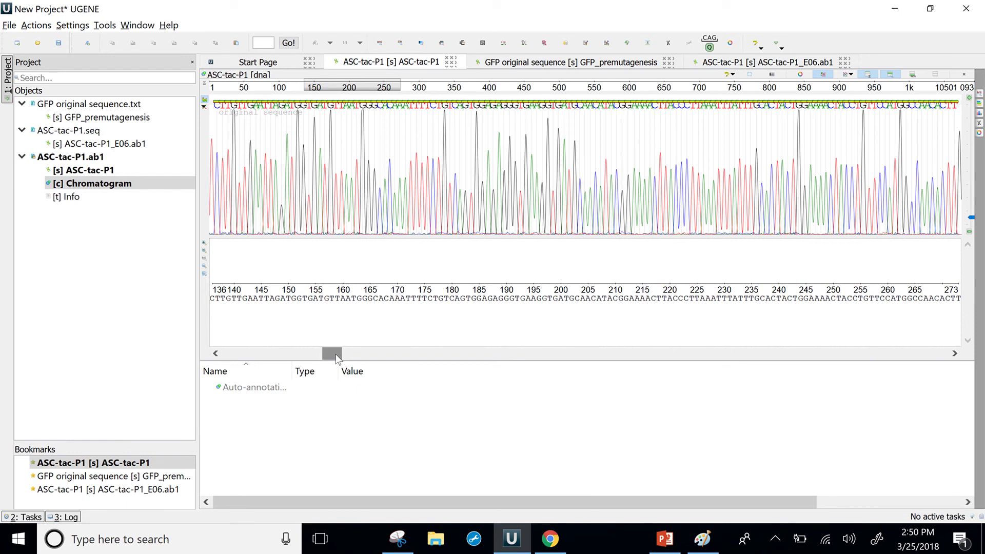
# Scroll along the chromatogram traces to the end of the 1093-base read
pyautogui.moveTo(335, 354); pyautogui.dragTo(213, 357)
pyautogui.scroll(-3, 212, 357)
pyautogui.scroll(-5, 746, 311)
pyautogui.scroll(-6, 746, 312)
pyautogui.moveTo(939, 354); pyautogui.dragTo(378, 298)
pyautogui.moveTo(332, 353); pyautogui.dragTo(135, 300)
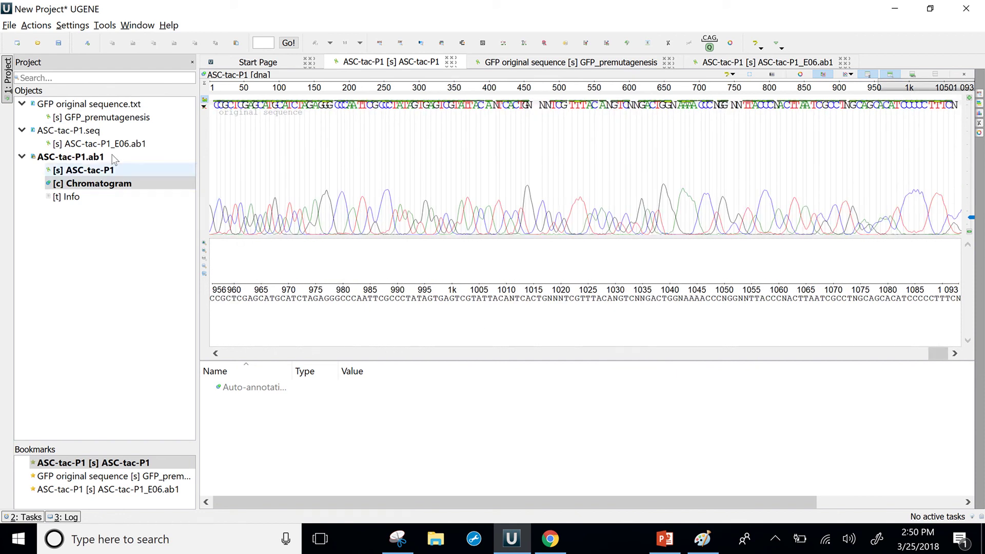
# Export ASC-tac-P1.seq and GFP original sequence.txt together as the CLUSTALW alignment ASC-tac-P1.aln
pyautogui.click(74, 132)
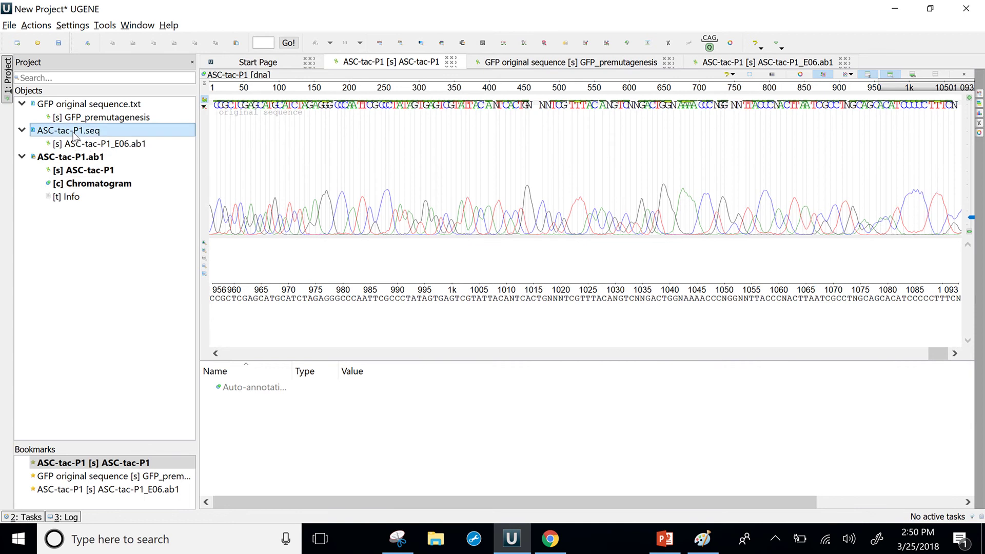
pyautogui.doubleClick(74, 132)
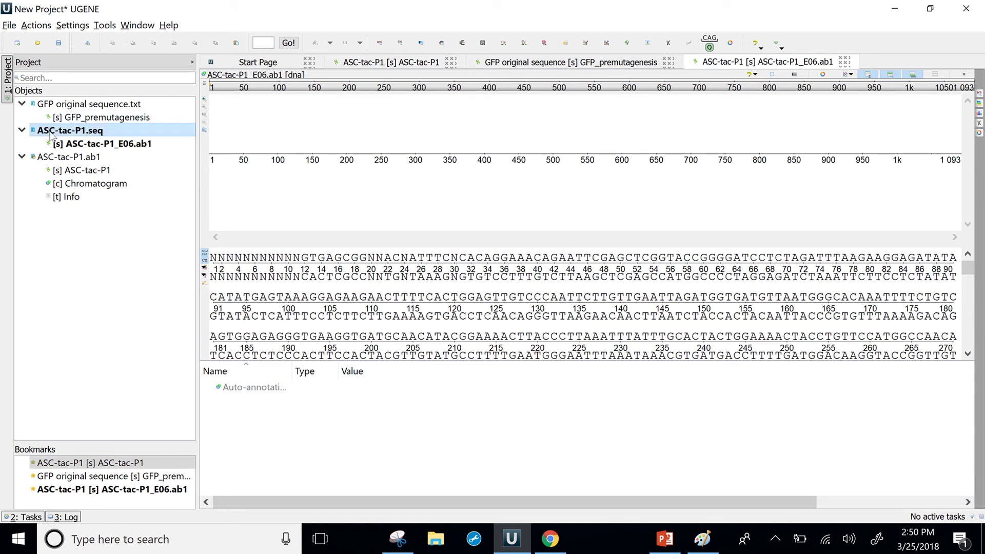
pyautogui.keyDown('ctrl'); pyautogui.click(35, 107); pyautogui.keyUp('ctrl')
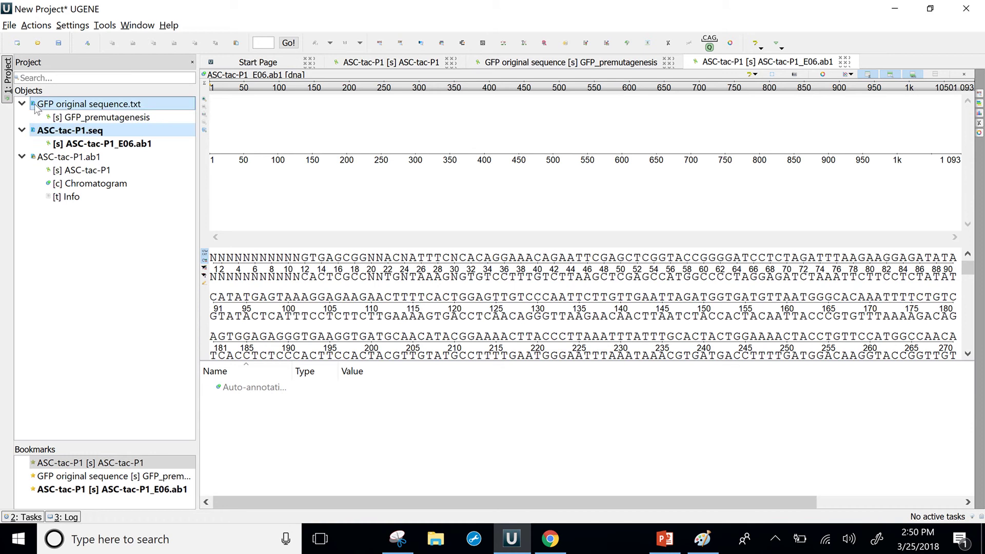
pyautogui.rightClick(157, 132)
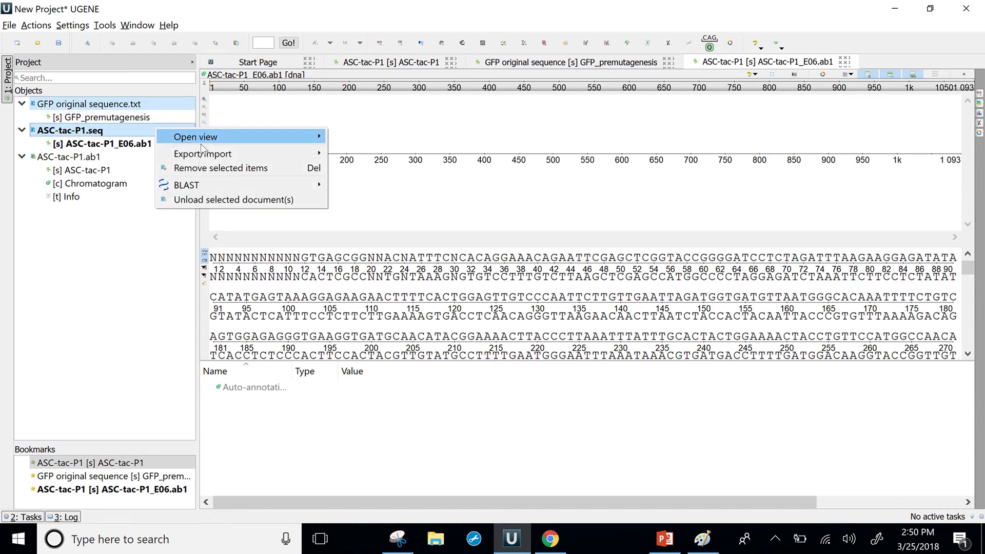
pyautogui.moveTo(253, 155)
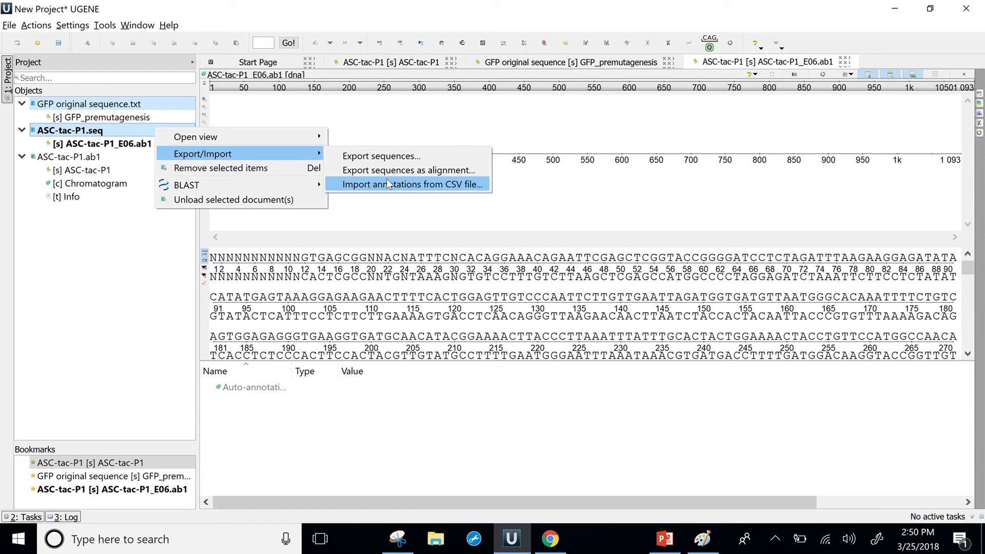
pyautogui.click(403, 171)
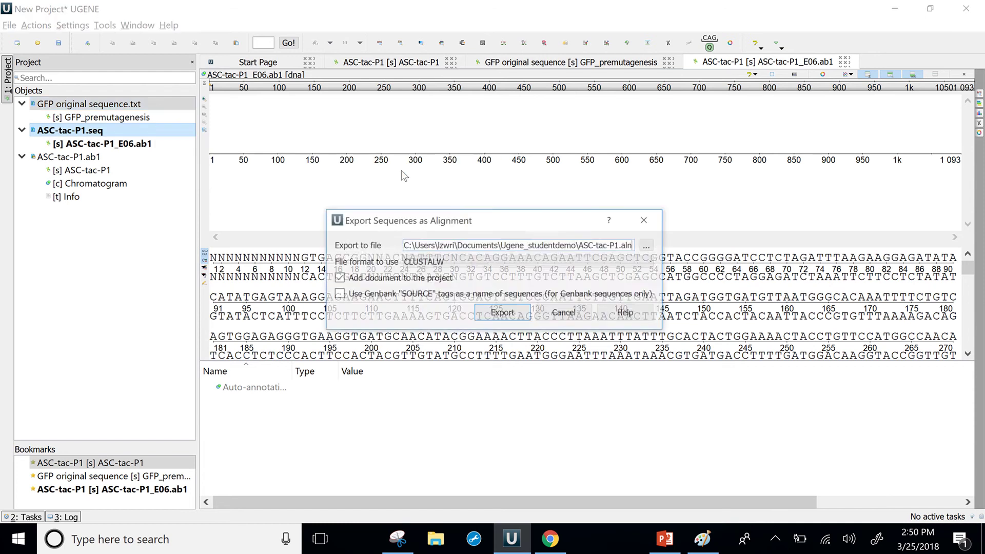
pyautogui.click(514, 318)
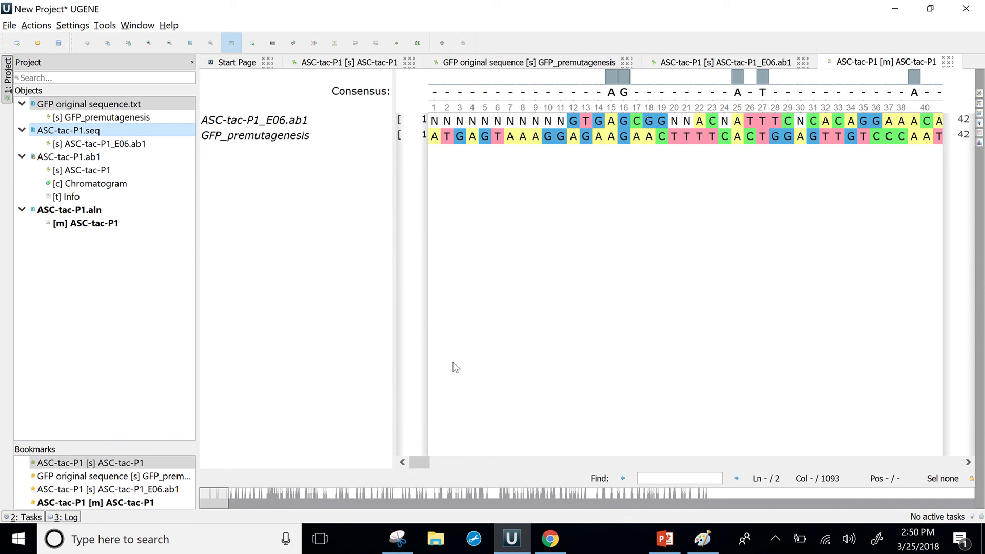
# Align ASC-tac-P1_E06.ab1 and GFP_premutagenesis with MUSCLE, keeping the default settings
pyautogui.moveTo(422, 464)
pyautogui.mouseDown()
pyautogui.moveTo(469, 464)
pyautogui.moveTo(438, 464)
pyautogui.mouseUp()
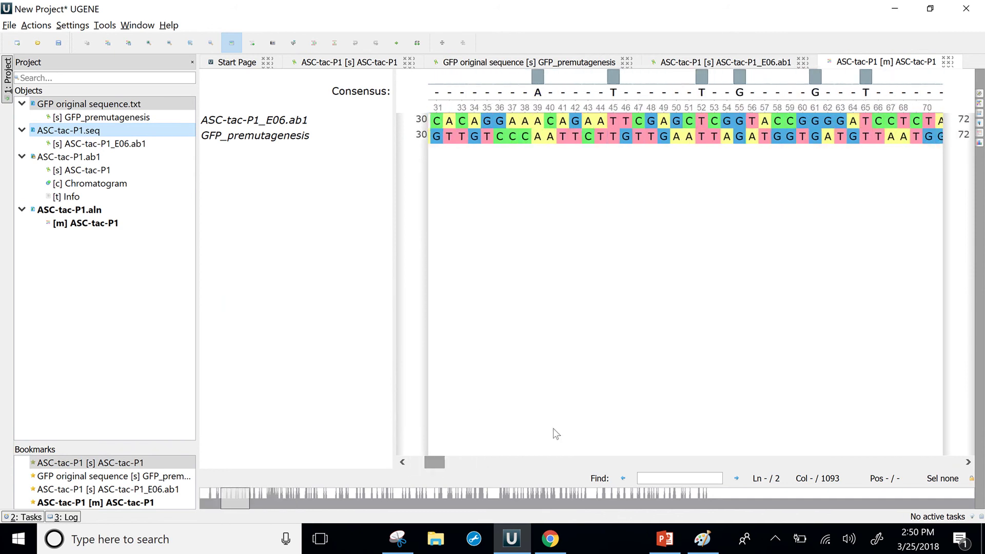
pyautogui.rightClick(634, 259)
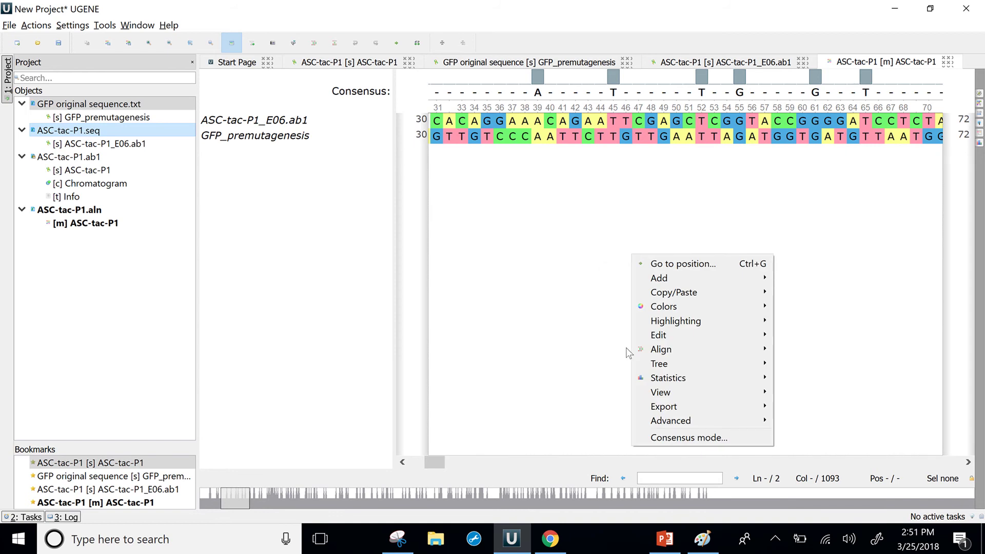
pyautogui.moveTo(673, 348)
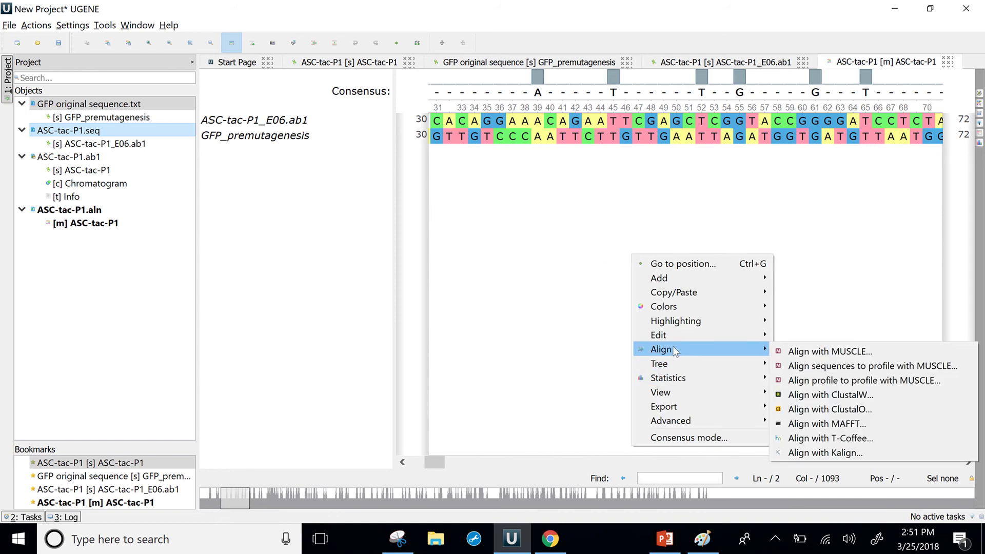
pyautogui.click(824, 354)
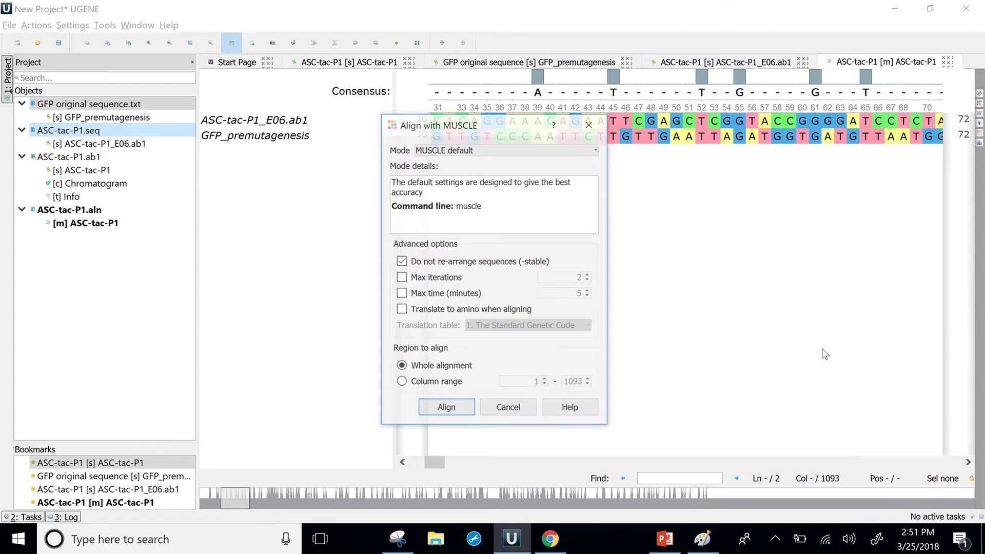
pyautogui.click(446, 408)
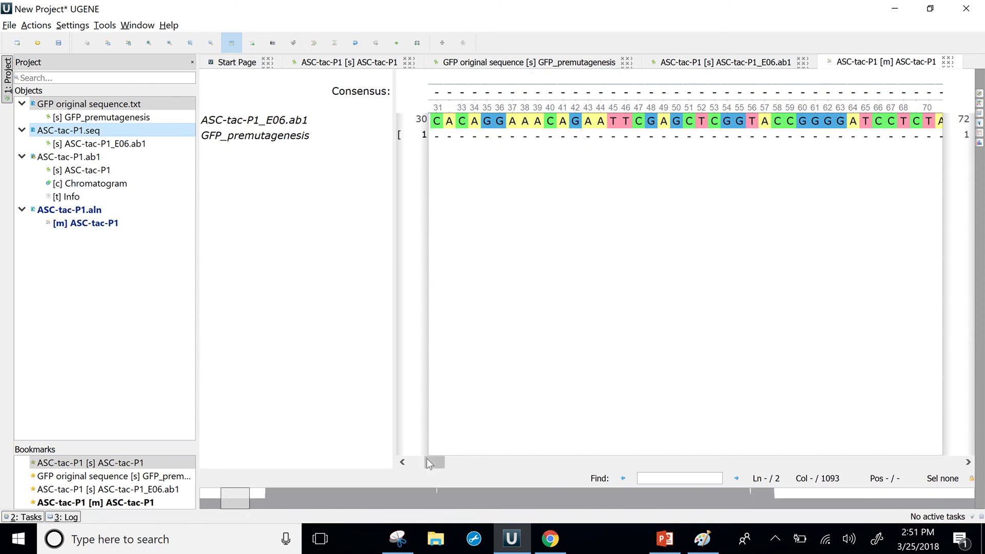
pyautogui.moveTo(431, 463); pyautogui.dragTo(478, 472)
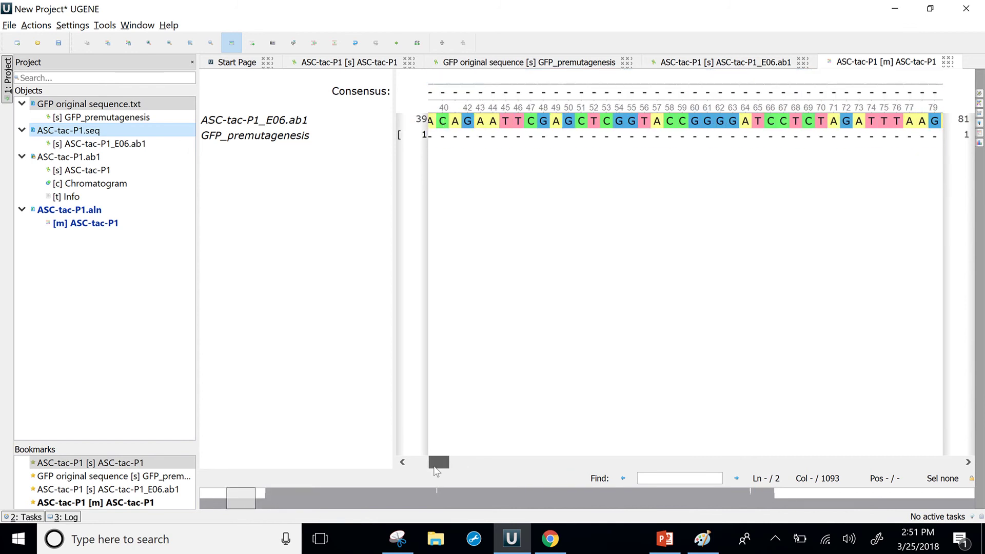
pyautogui.moveTo(434, 468); pyautogui.dragTo(382, 464)
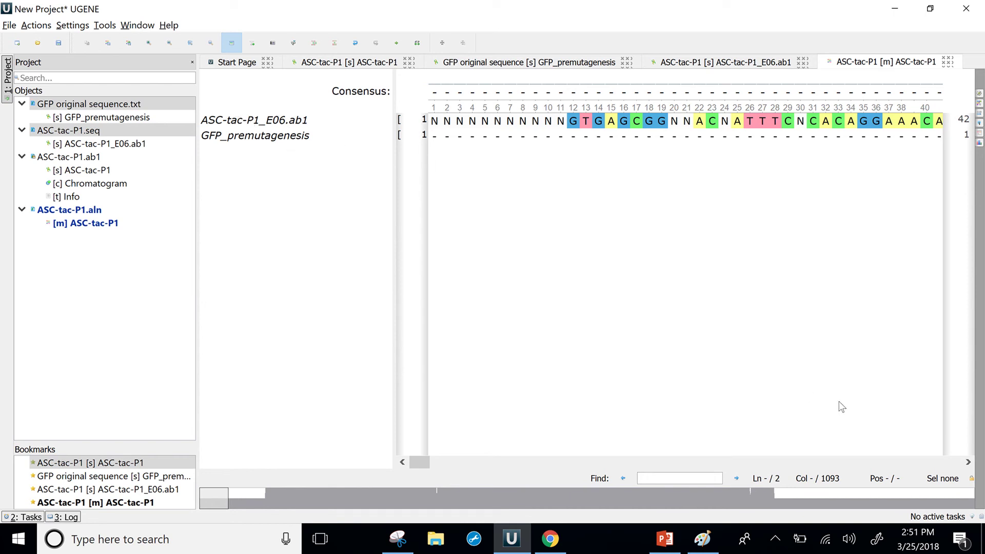
# Delete alignment columns 1–93 in both rows, up to the ATG start codon
pyautogui.click(694, 474)
pyautogui.moveTo(273, 114); pyautogui.dragTo(354, 214)
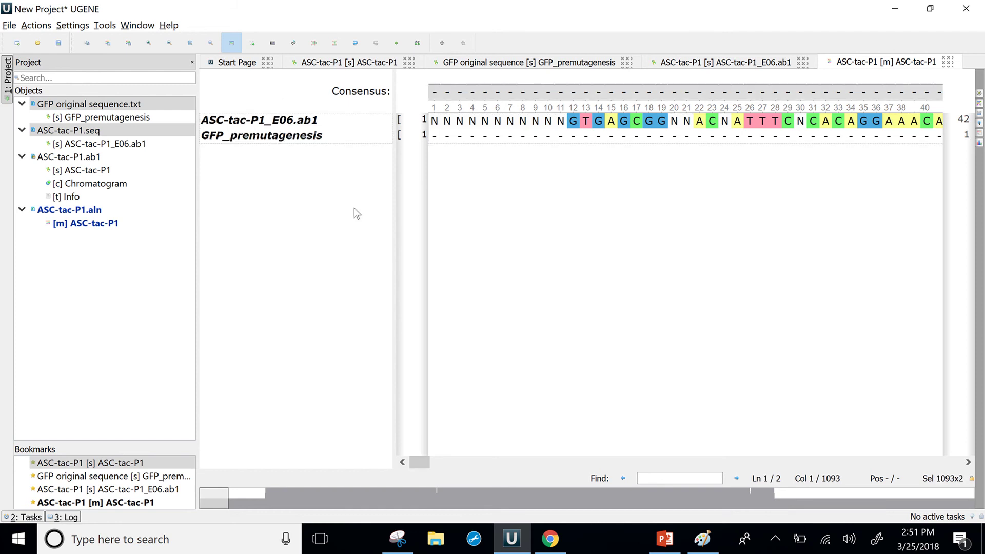
pyautogui.click(282, 138)
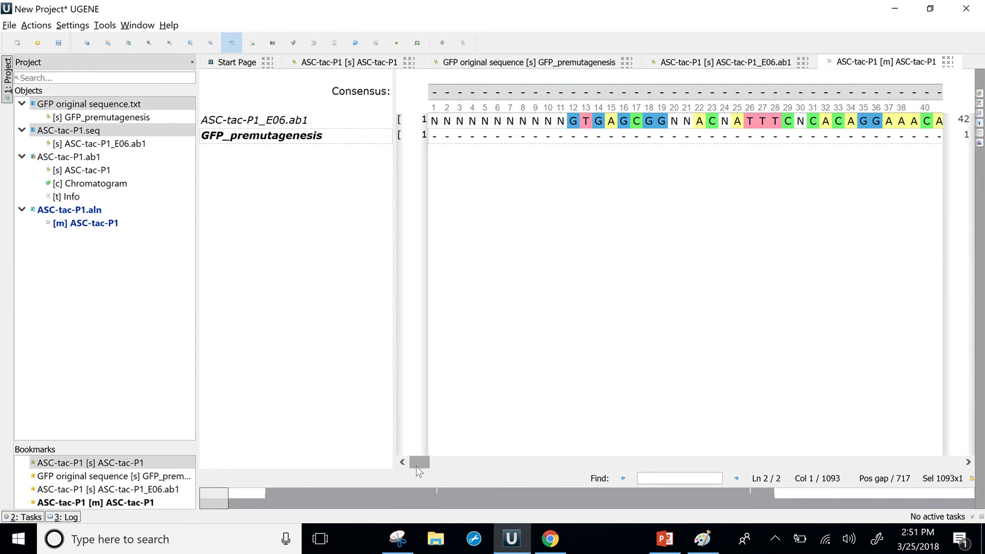
pyautogui.moveTo(438, 466); pyautogui.dragTo(460, 465)
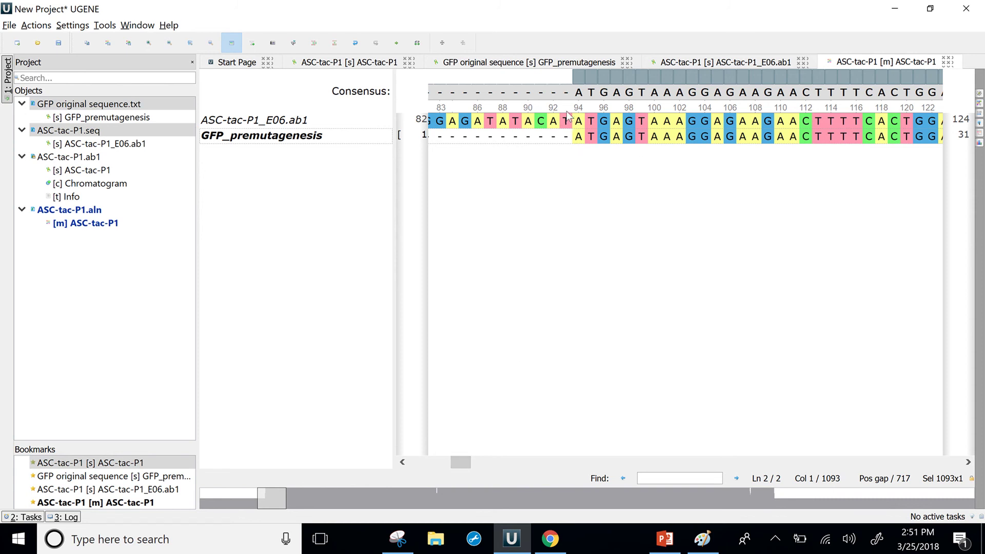
pyautogui.moveTo(567, 119); pyautogui.dragTo(1, 100)
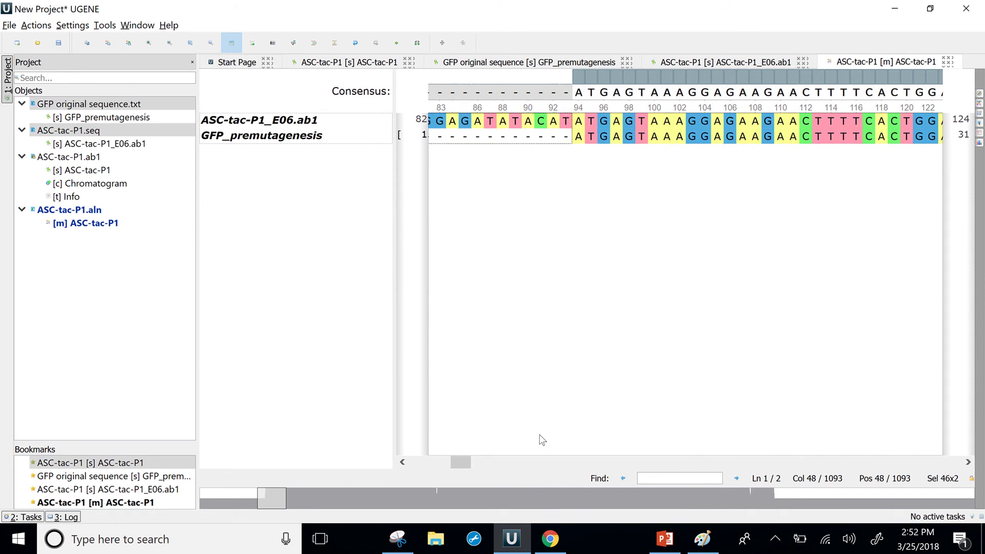
pyautogui.moveTo(451, 462)
pyautogui.mouseDown()
pyautogui.moveTo(480, 461)
pyautogui.moveTo(424, 448)
pyautogui.moveTo(505, 462)
pyautogui.moveTo(447, 461)
pyautogui.mouseUp()
pyautogui.click(835, 326)
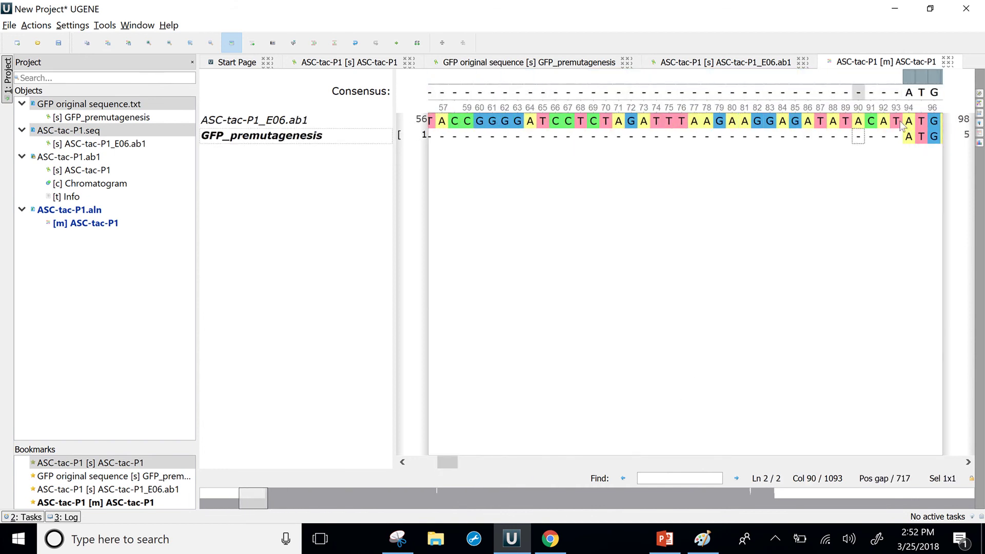
pyautogui.press('Escape')
pyautogui.moveTo(900, 121); pyautogui.dragTo(189, 148)
pyautogui.press('Delete')
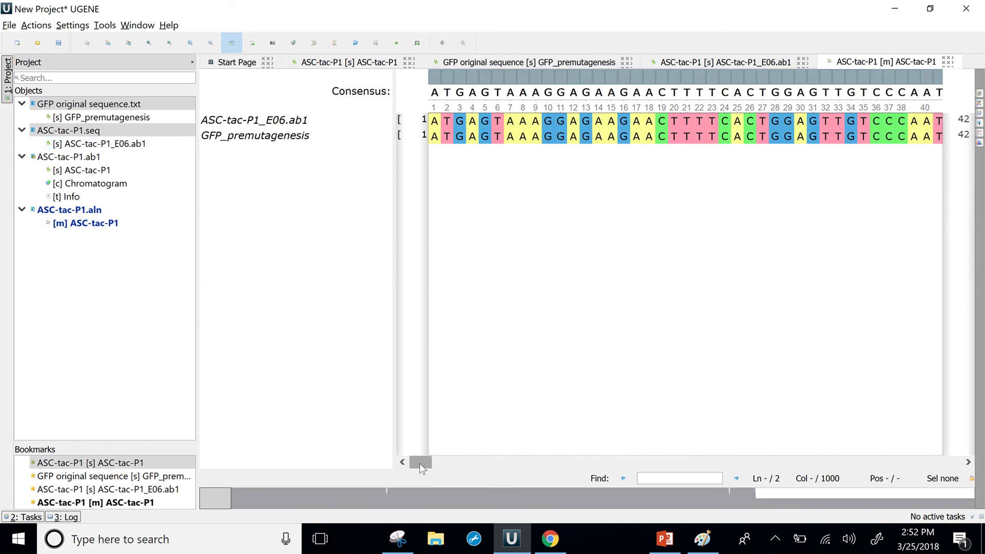
# Delete columns 718–1000 past the GFP end, leaving a 717-column alignment
pyautogui.moveTo(421, 464); pyautogui.dragTo(798, 497)
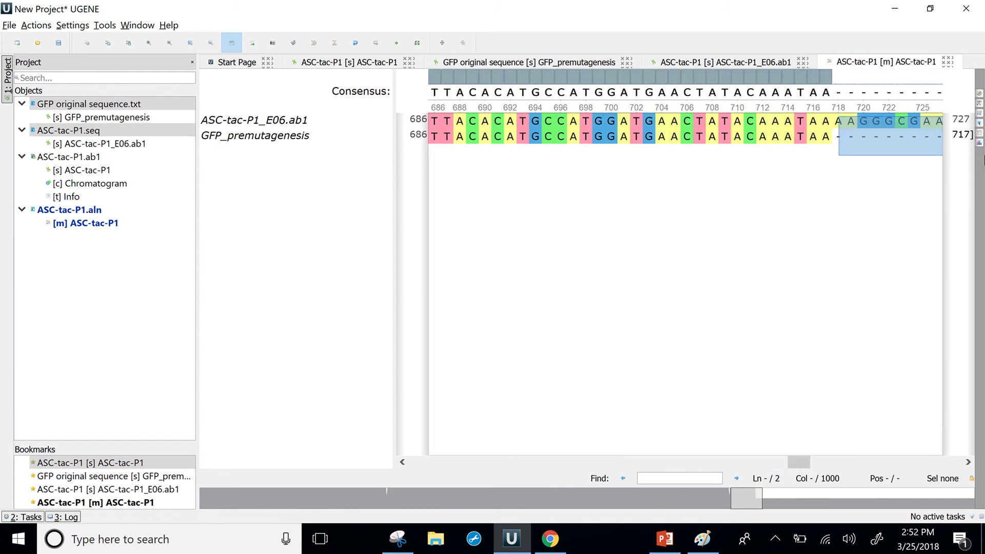
pyautogui.moveTo(983, 155); pyautogui.dragTo(912, 144)
pyautogui.moveTo(983, 172); pyautogui.dragTo(983, 134)
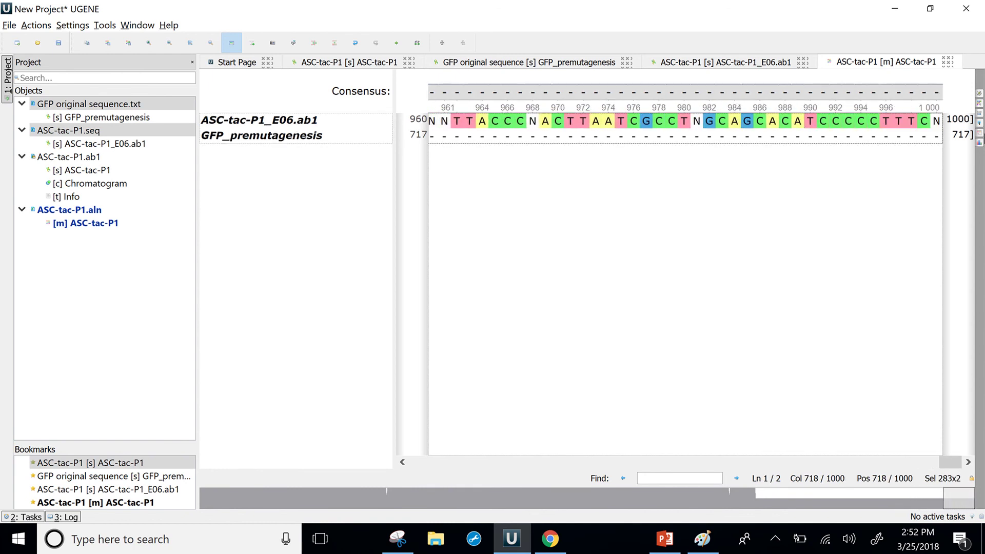
pyautogui.press('Delete')
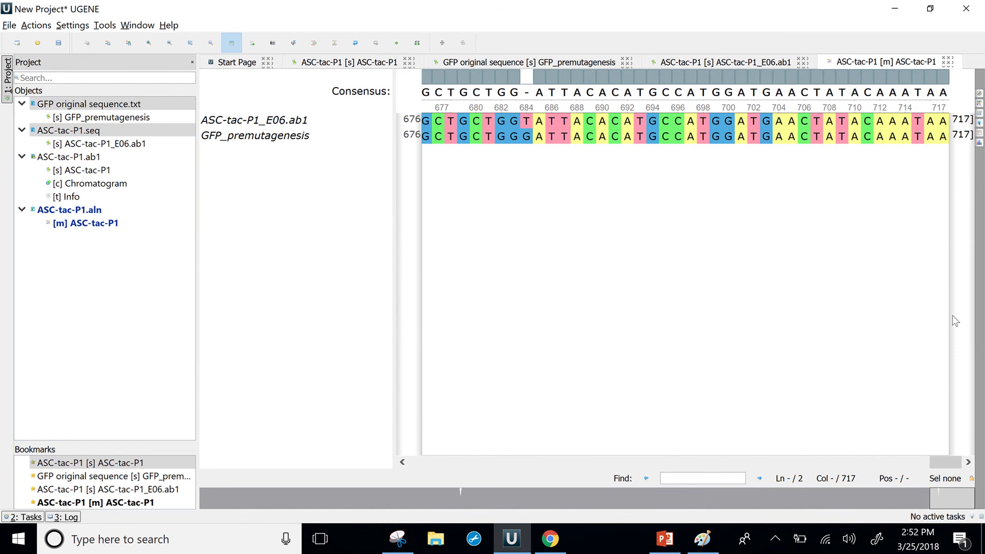
# Set GFP_premutagenesis as the reference sequence and move it above ASC-tac-P1_E06.ab1
pyautogui.moveTo(945, 462); pyautogui.dragTo(378, 454)
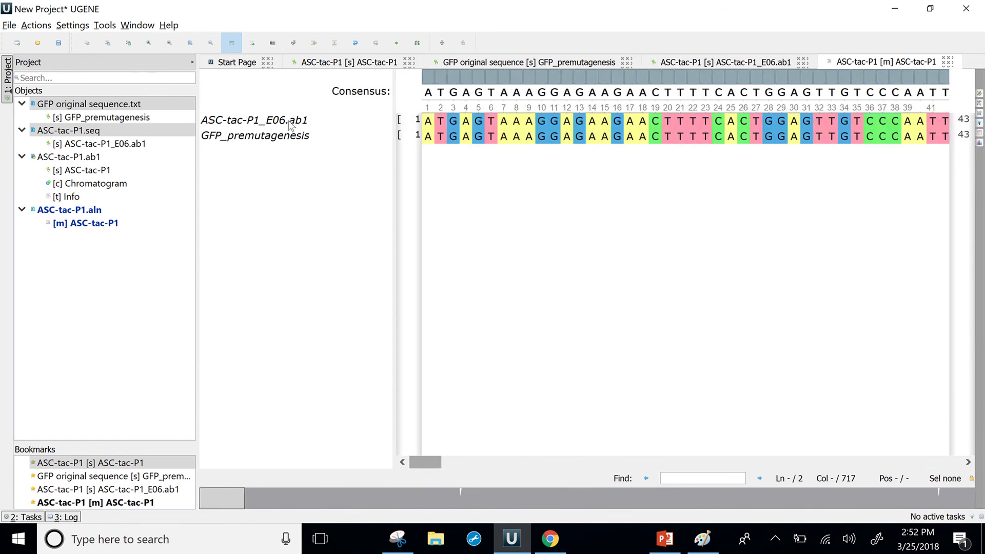
pyautogui.click(266, 136)
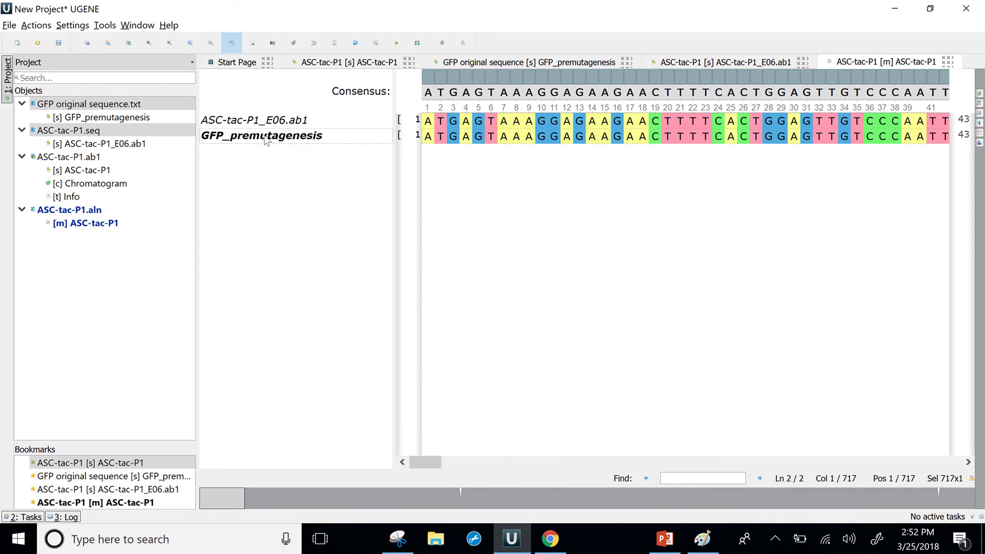
pyautogui.rightClick(266, 139)
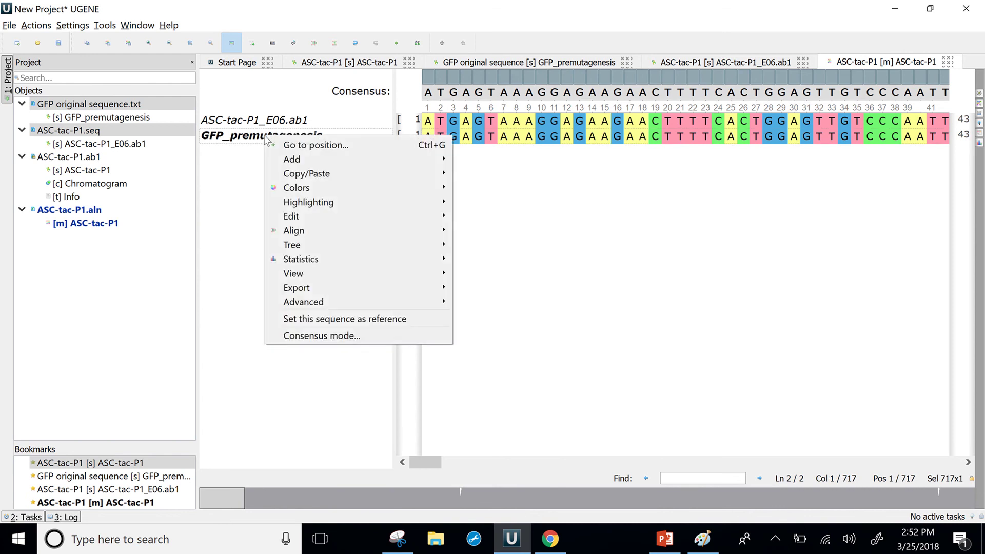
pyautogui.click(337, 319)
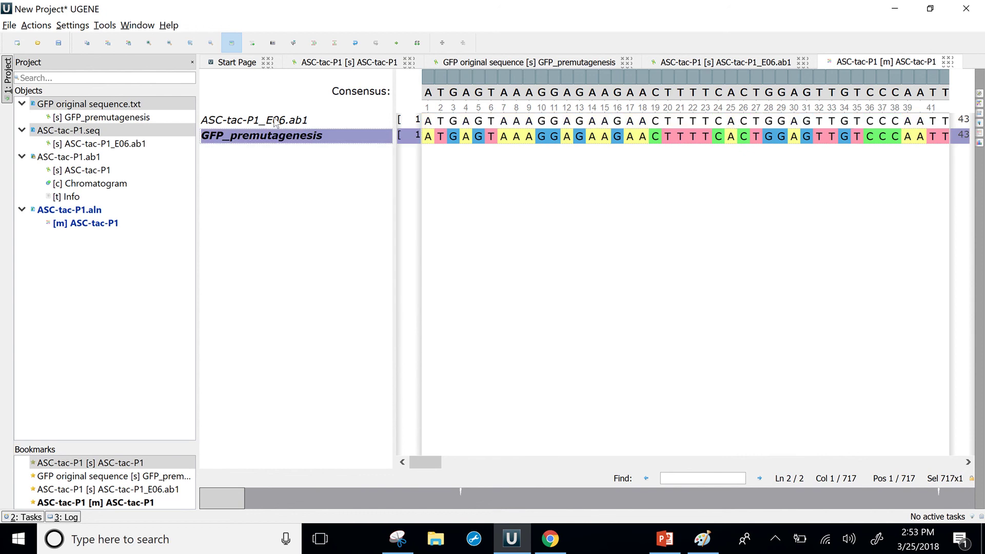
pyautogui.moveTo(263, 140); pyautogui.dragTo(261, 107)
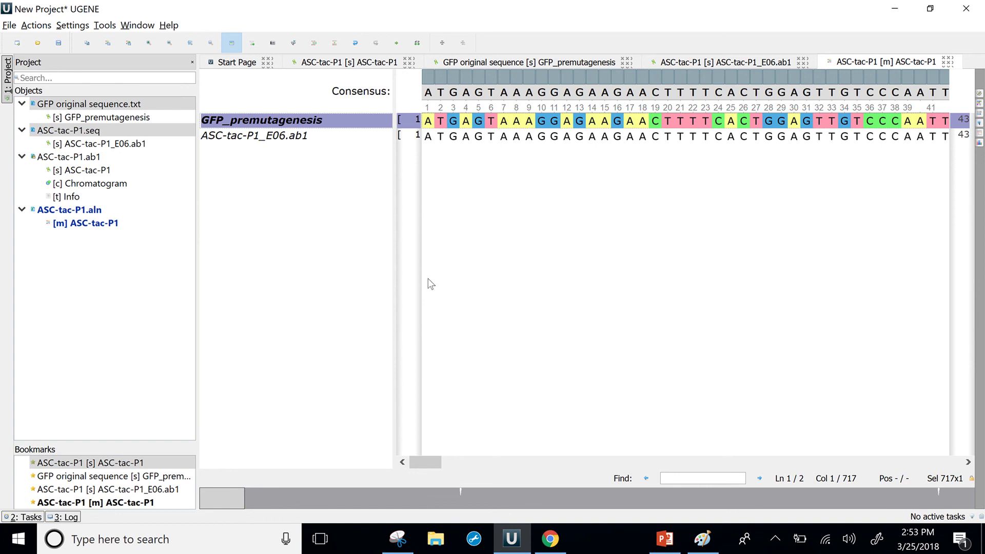
pyautogui.moveTo(415, 457); pyautogui.dragTo(388, 517)
pyautogui.moveTo(443, 458); pyautogui.dragTo(627, 476)
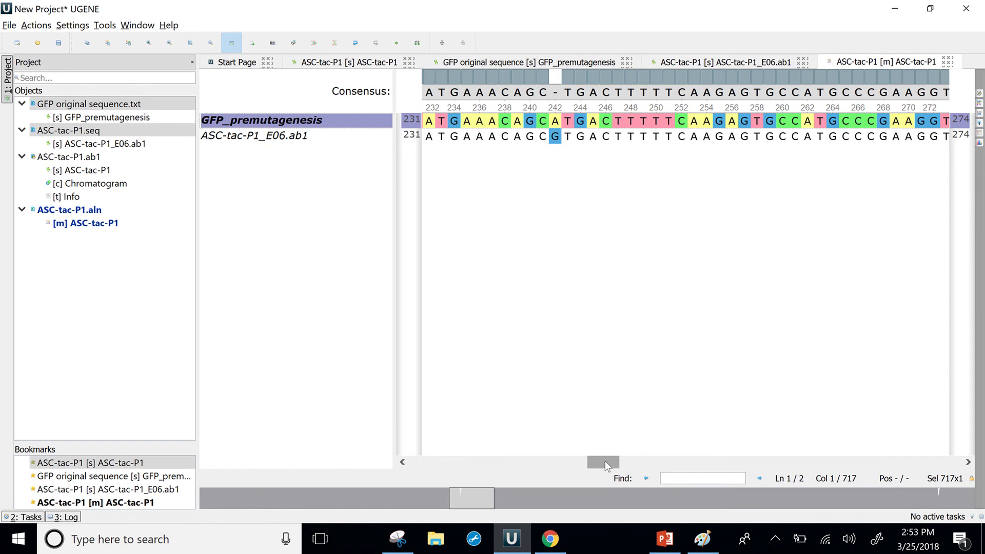
pyautogui.moveTo(605, 461); pyautogui.dragTo(959, 460)
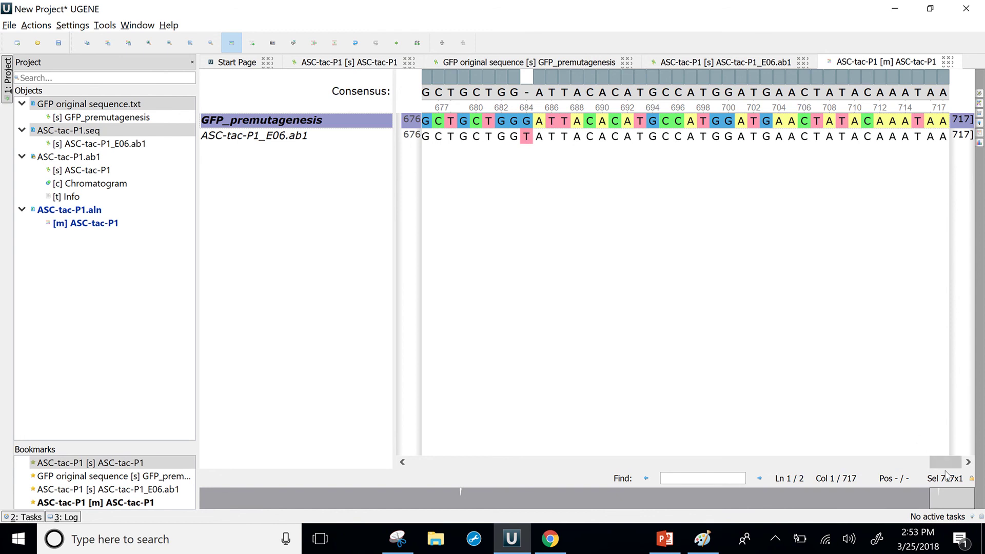
pyautogui.moveTo(945, 461); pyautogui.dragTo(432, 444)
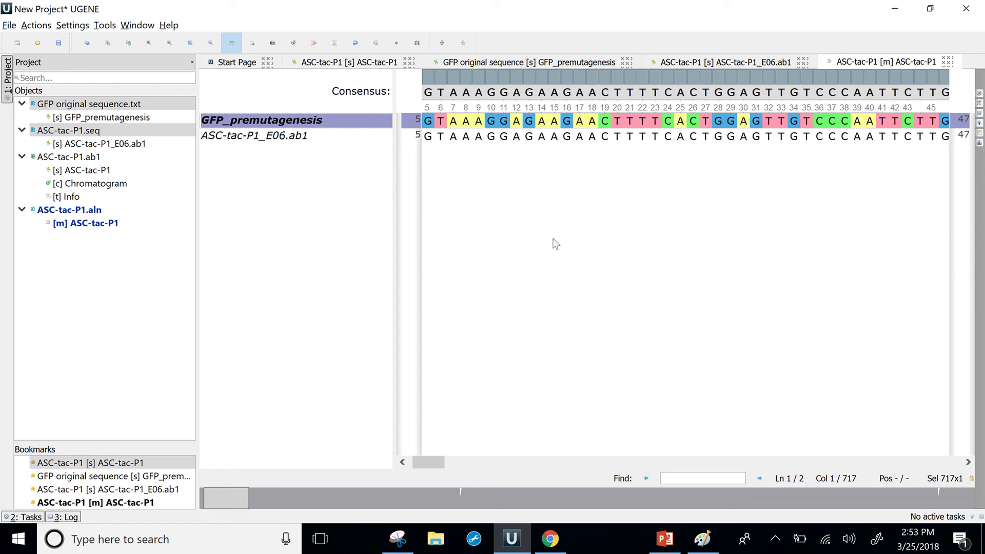
# Export the alignment's amino acid translation as ASC-tac-P1_transl.aln
pyautogui.rightClick(588, 218)
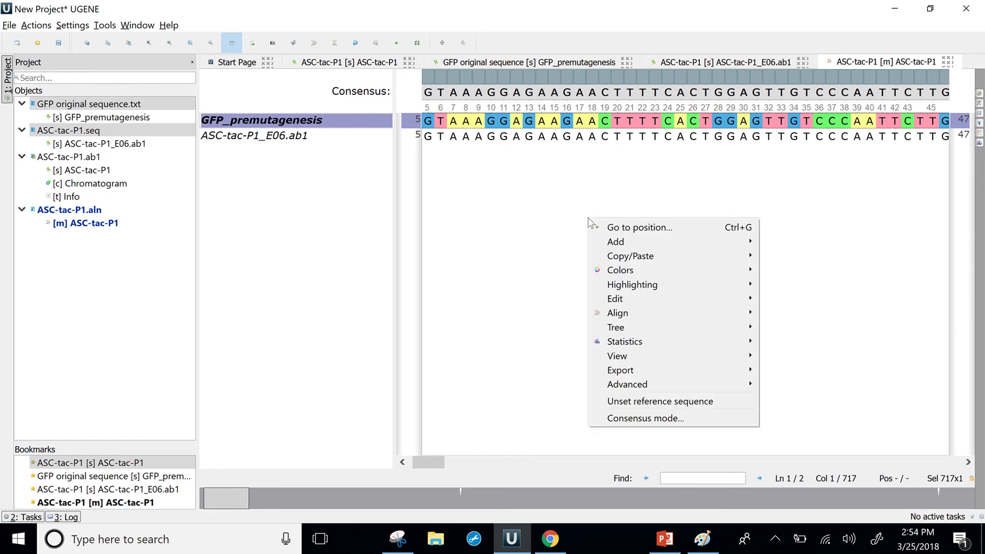
pyautogui.moveTo(657, 341)
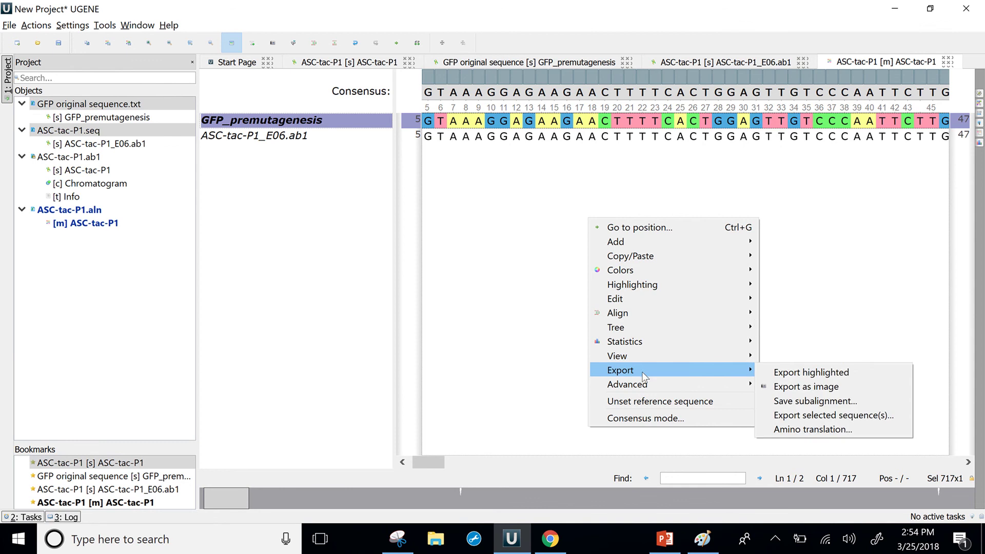
pyautogui.moveTo(744, 370)
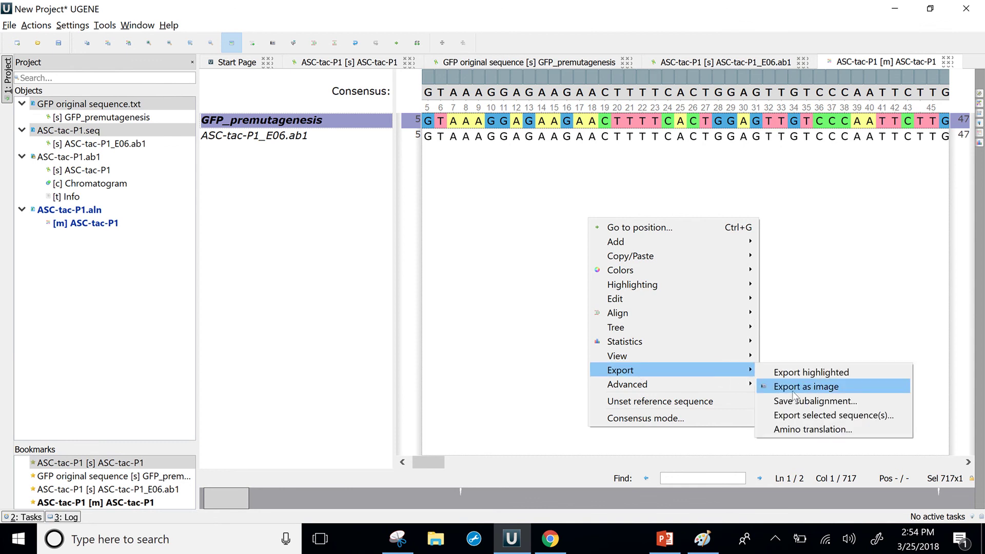
pyautogui.click(818, 432)
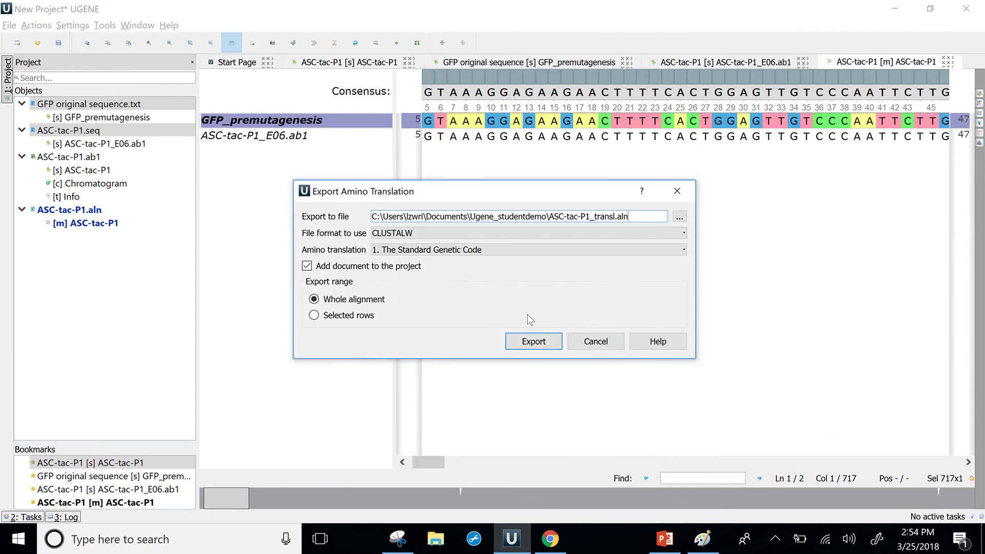
pyautogui.click(540, 343)
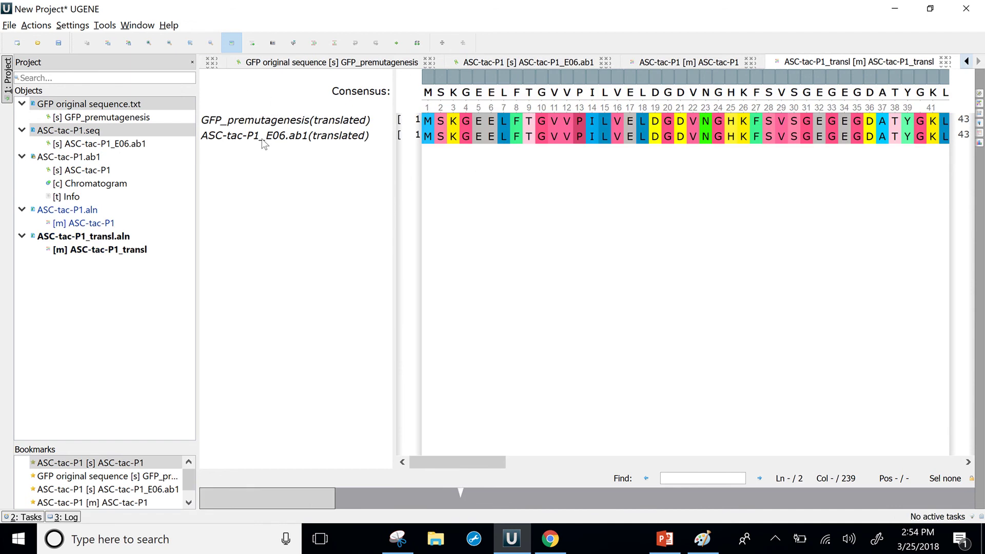
# Set GFP_premutagenesis(translated) as the reference sequence of the translated alignment
pyautogui.click(275, 123)
pyautogui.rightClick(275, 125)
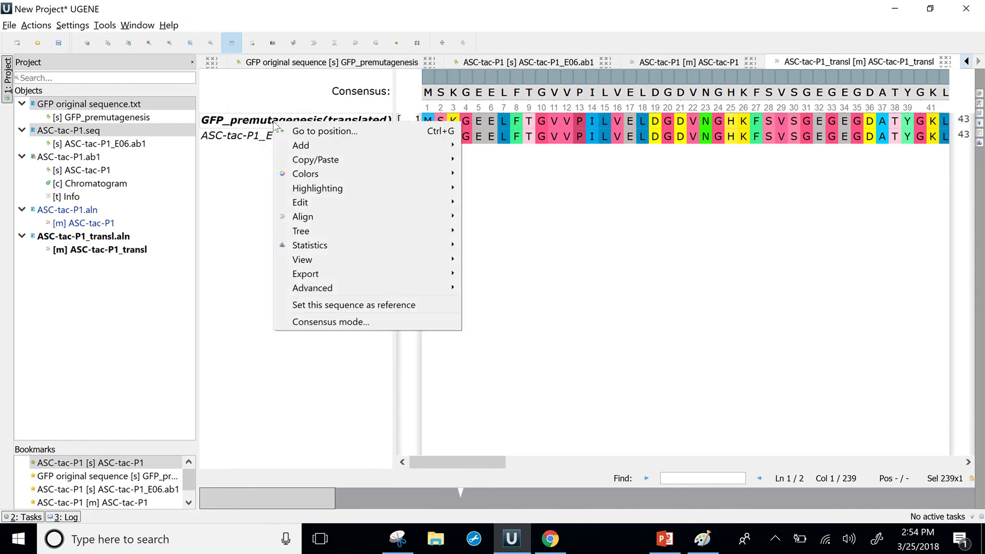
pyautogui.click(359, 307)
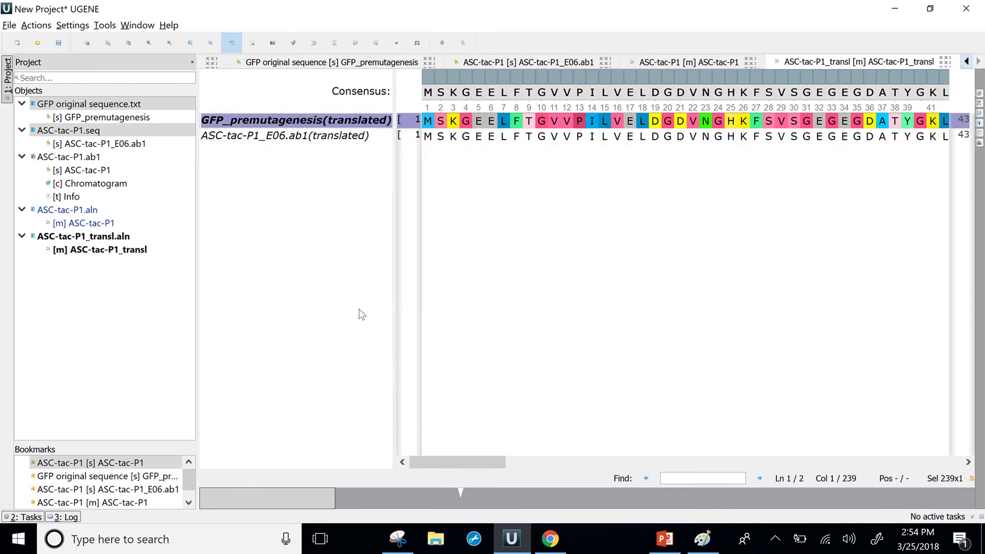
pyautogui.moveTo(456, 464); pyautogui.dragTo(608, 471)
pyautogui.moveTo(608, 114)
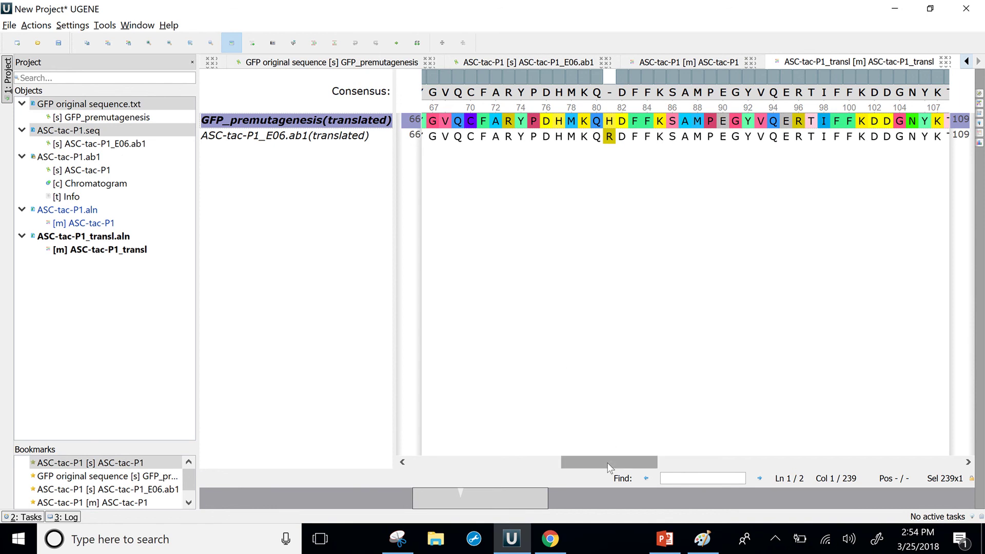
pyautogui.moveTo(607, 454); pyautogui.dragTo(381, 430)
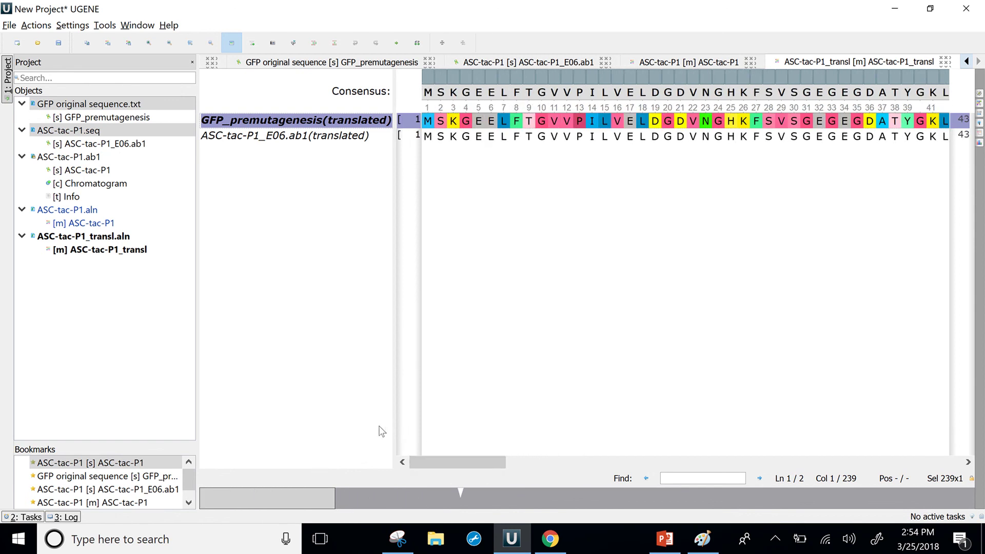